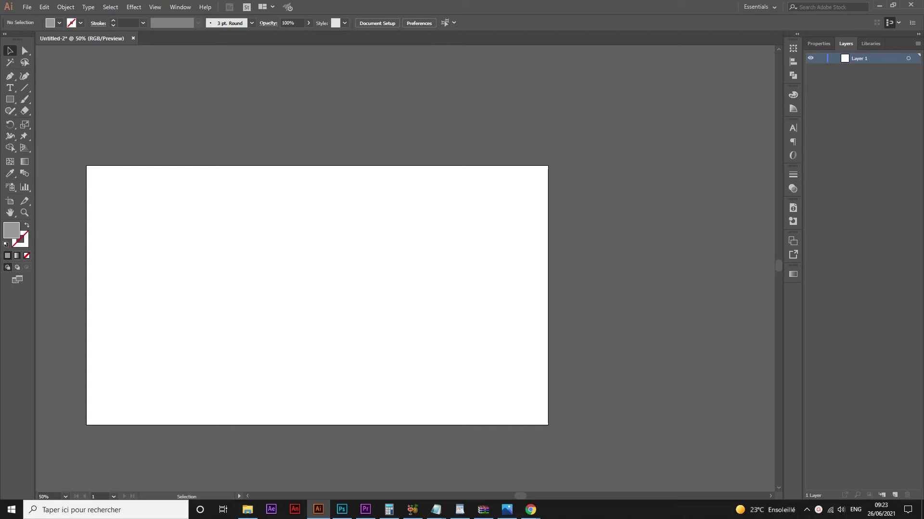
Draw a grey body rectangle of about 338 × 444 px in the artboard centre.
click(22, 101)
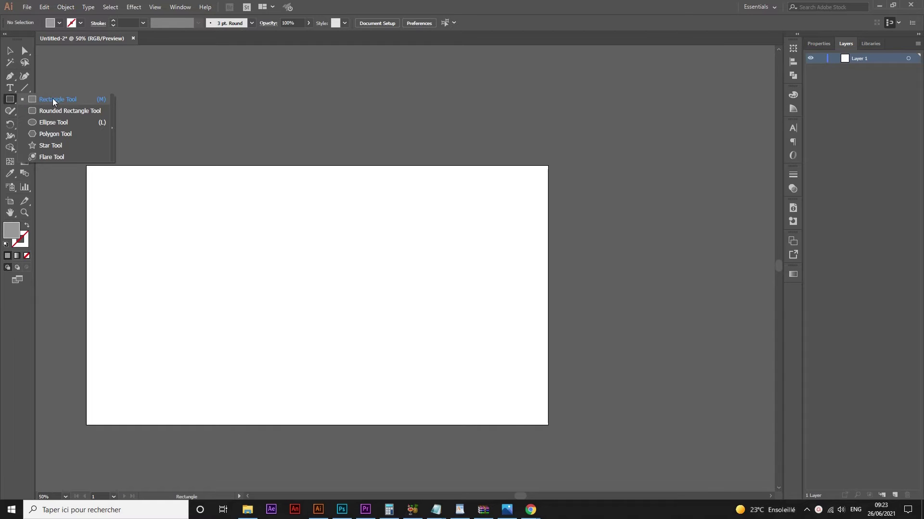
click(53, 99)
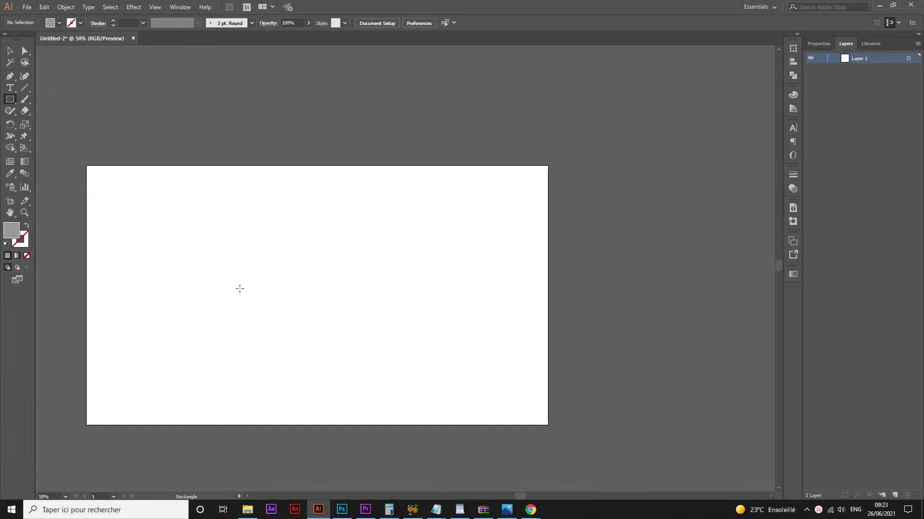
drag(287, 263, 340, 323)
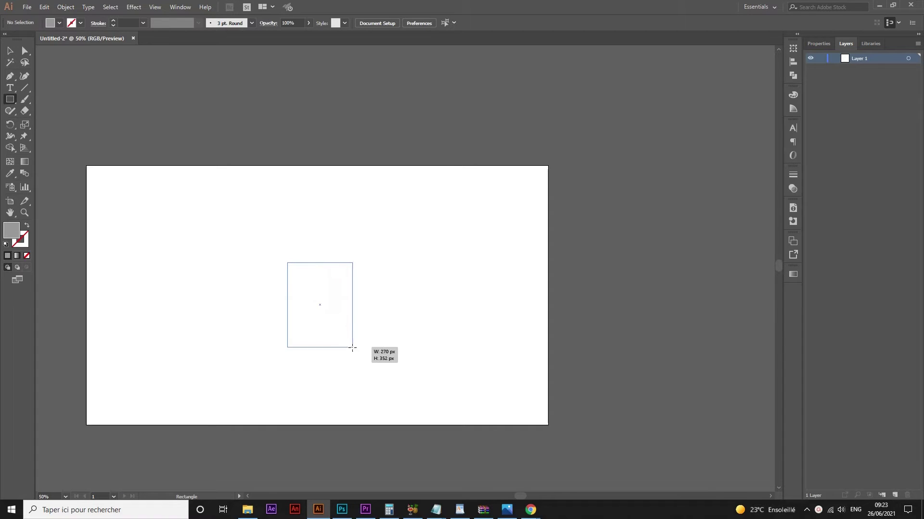
drag(340, 322, 368, 369)
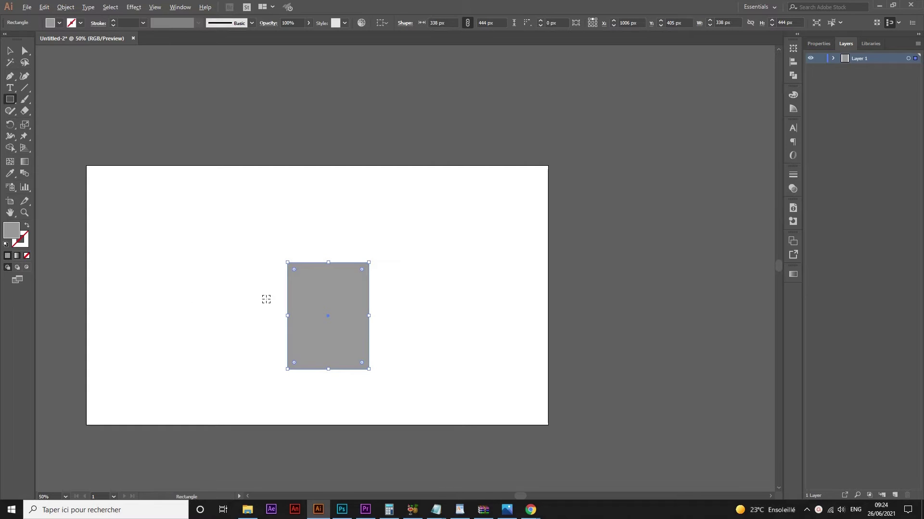
Zoom in and draw a narrow 55 × 383 px bar left of the body rectangle.
click(25, 212)
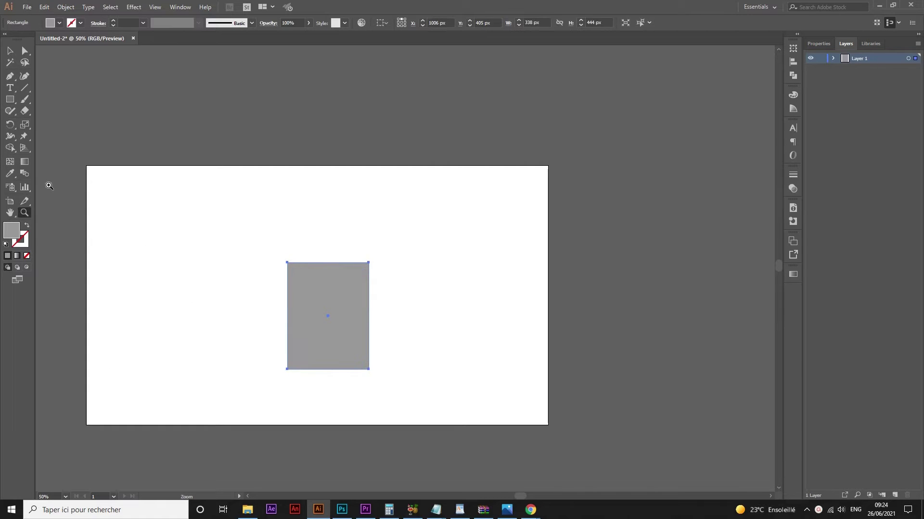
drag(87, 166, 547, 425)
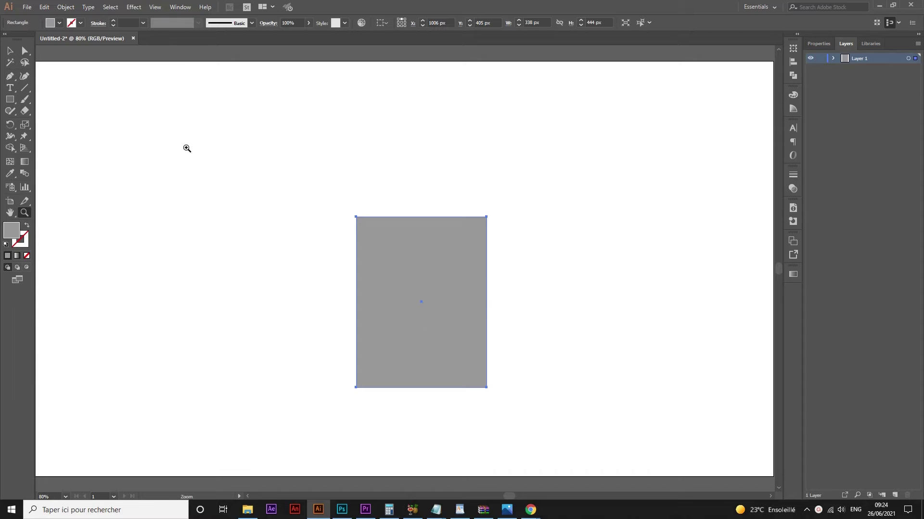
click(9, 102)
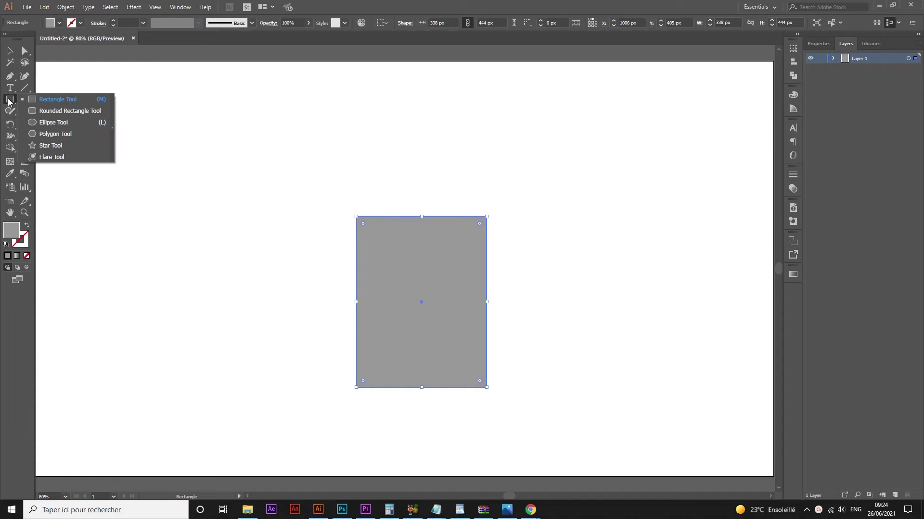
click(39, 100)
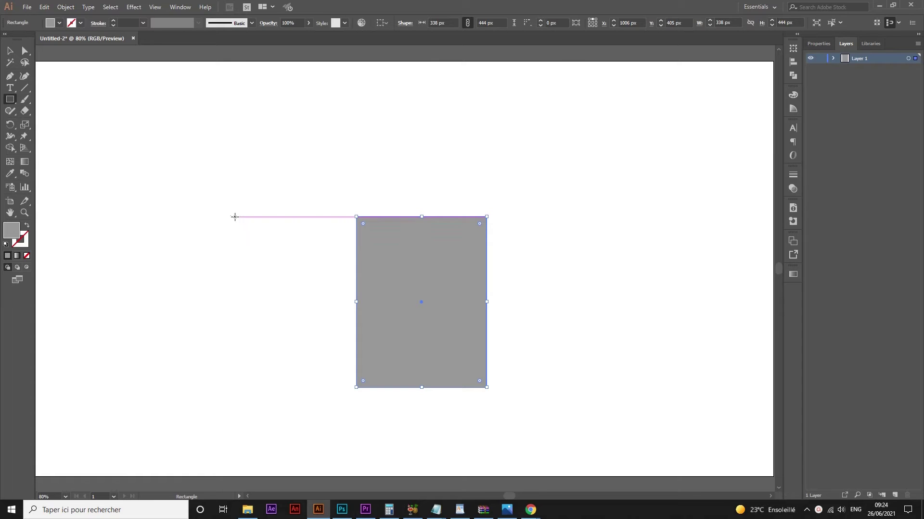
mouse_move(236, 229)
mouse_down()
mouse_move(270, 377)
mouse_move(257, 374)
mouse_up()
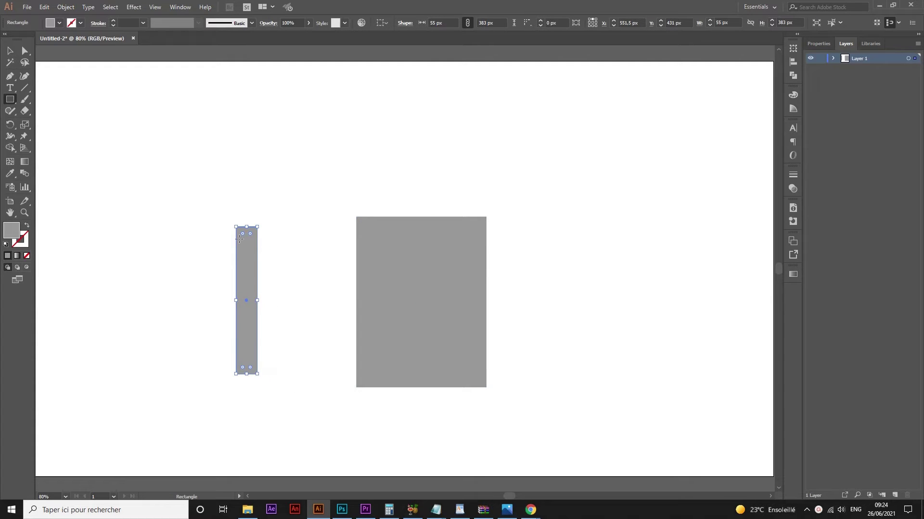
Copy the narrow bar, paste it in front, and move the copy about 130 px left.
click(52, 7)
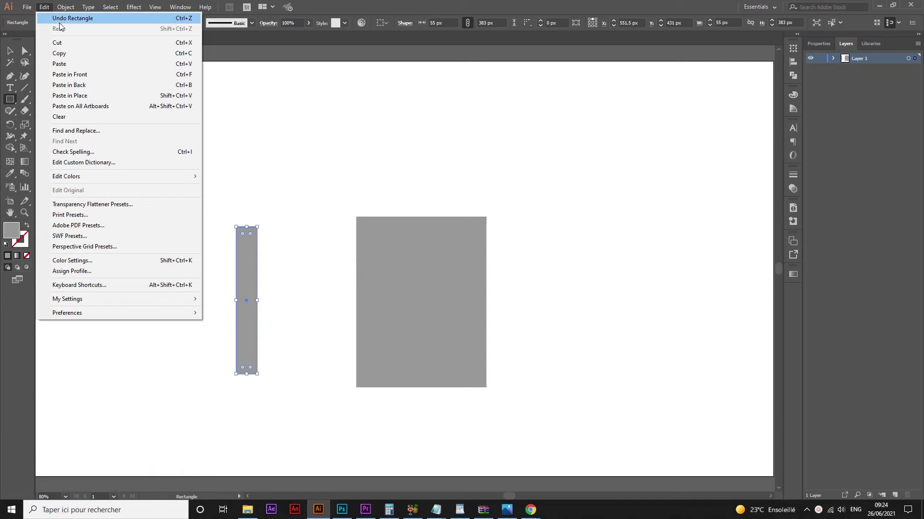
click(76, 57)
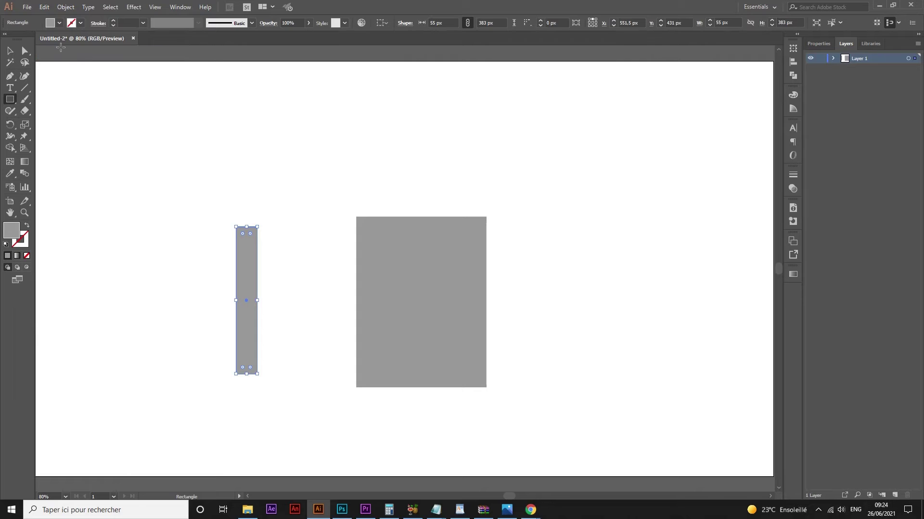
double_click(47, 7)
click(65, 7)
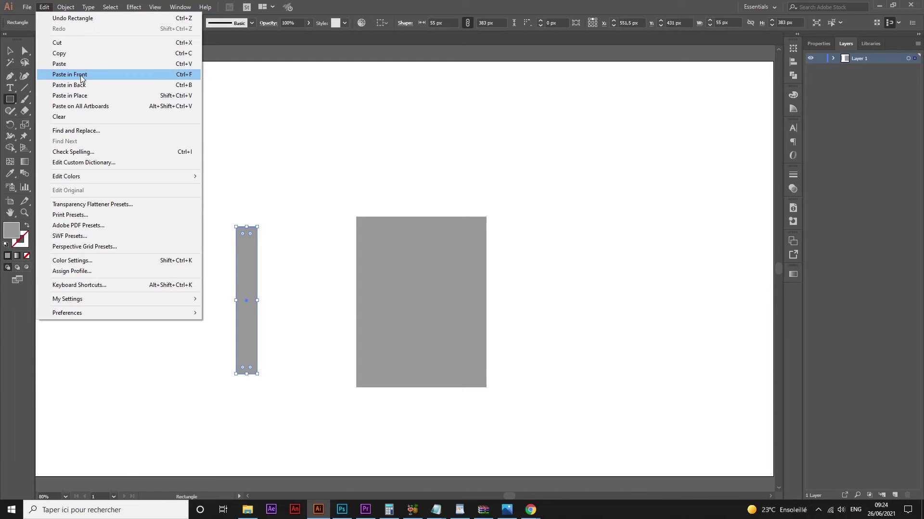
click(71, 76)
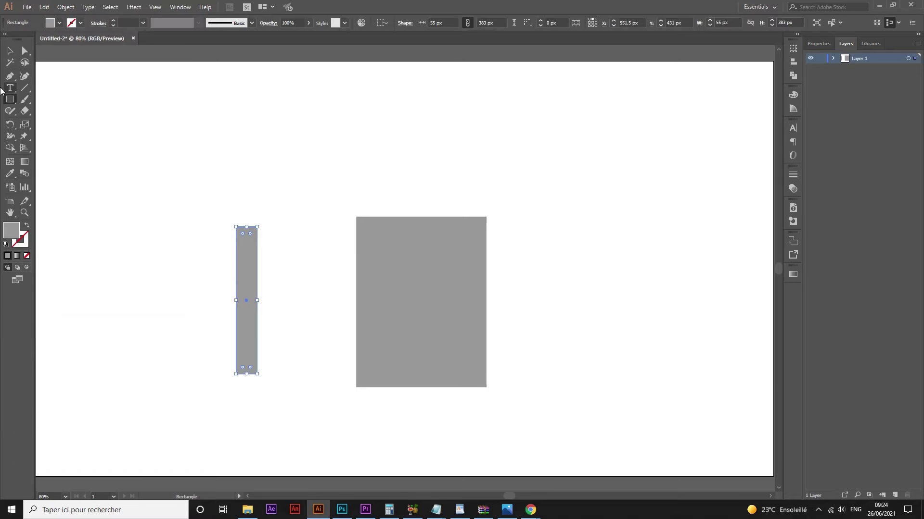
click(11, 51)
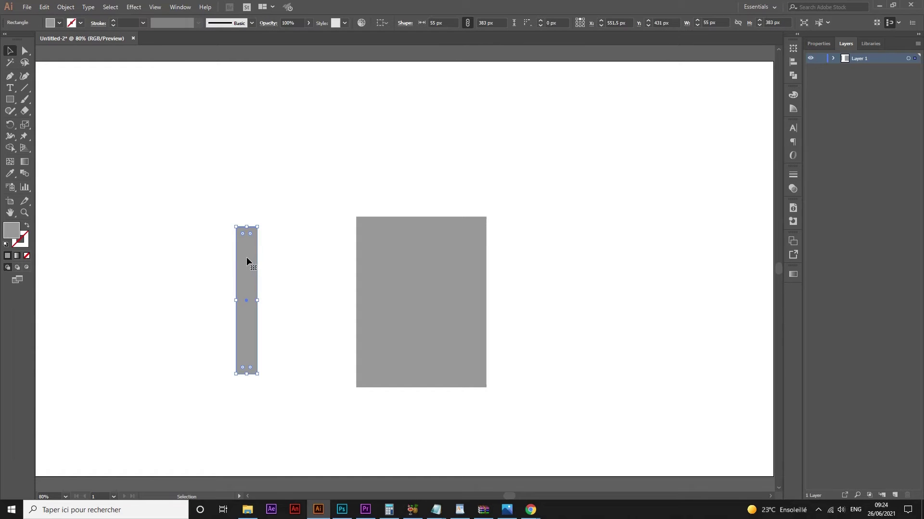
drag(246, 261, 188, 261)
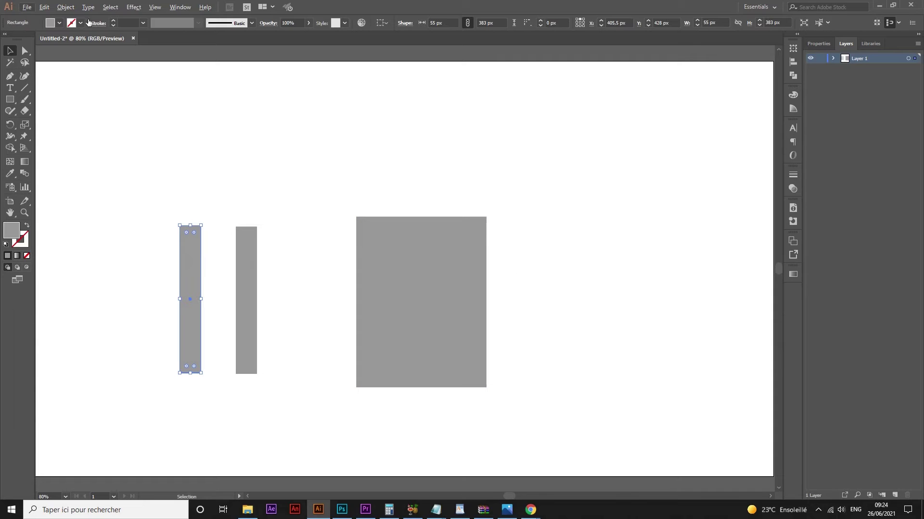
Create a third bar with Paste in Front and Transform Again, then vertically centre-align all three bars.
click(42, 7)
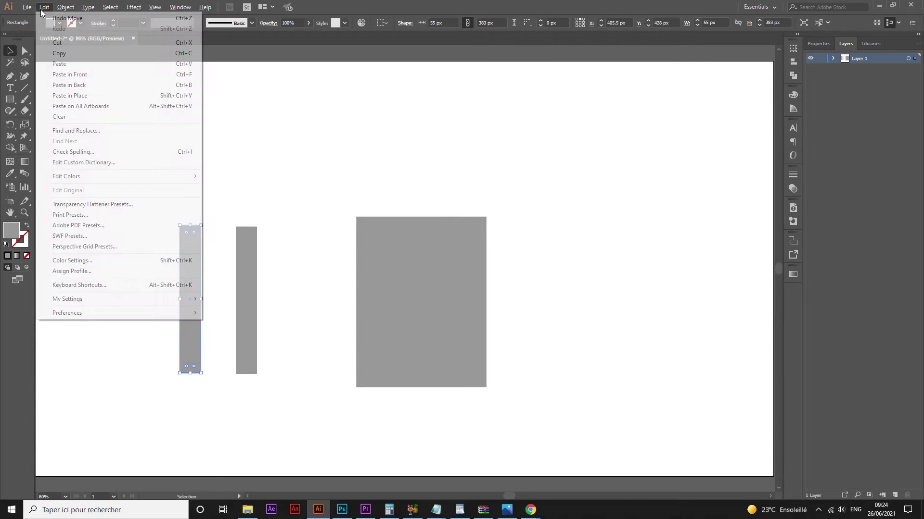
click(70, 54)
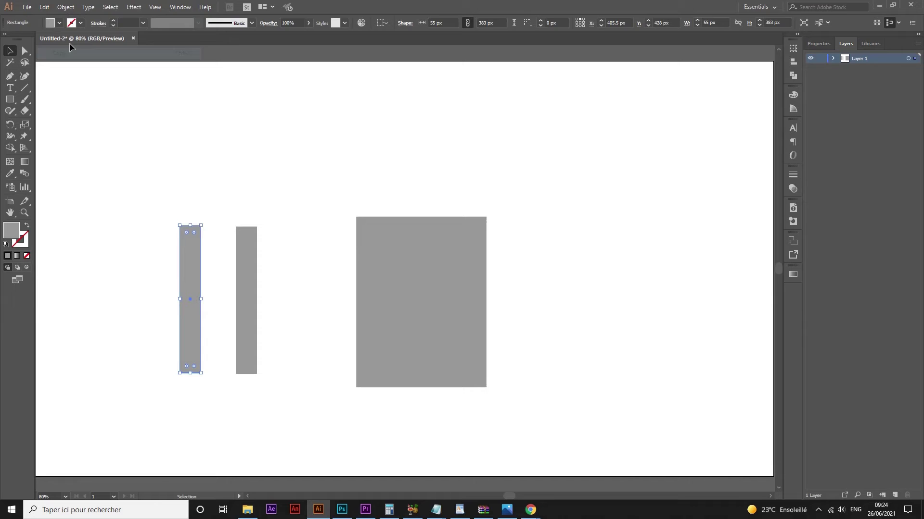
click(43, 8)
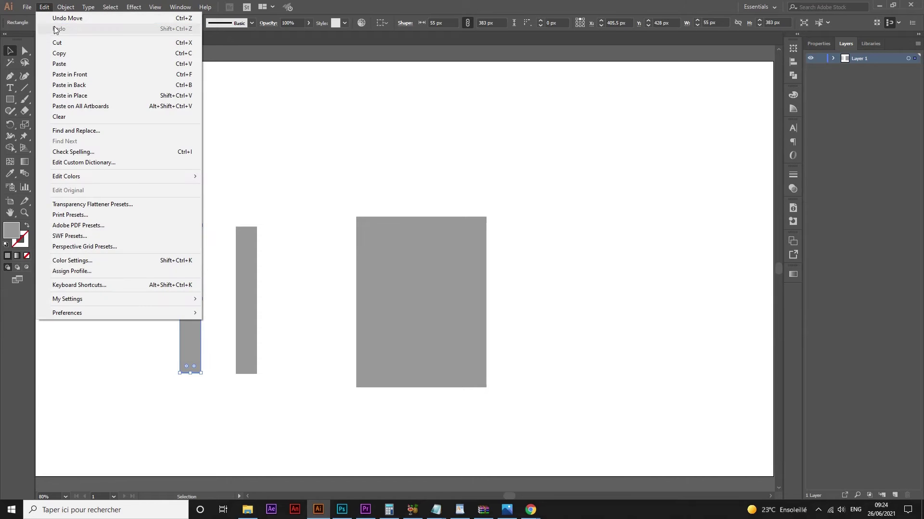
click(79, 78)
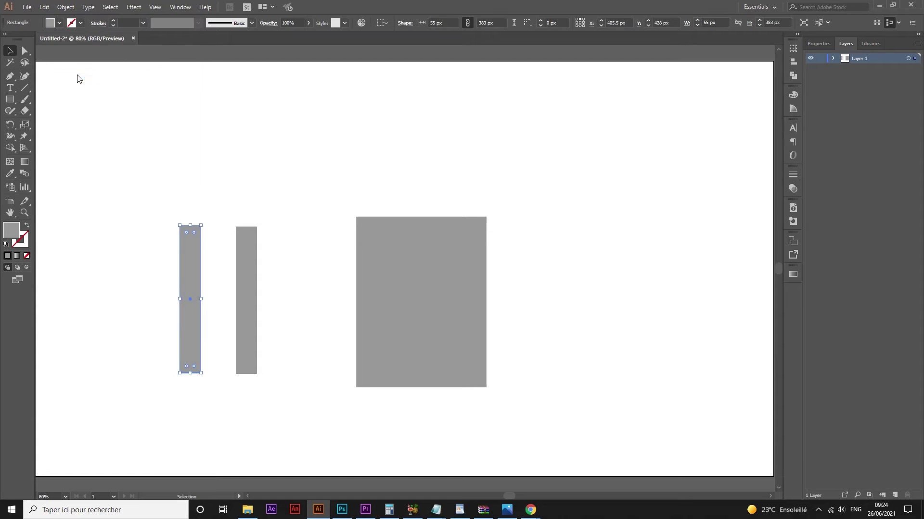
click(66, 7)
mouse_move(83, 19)
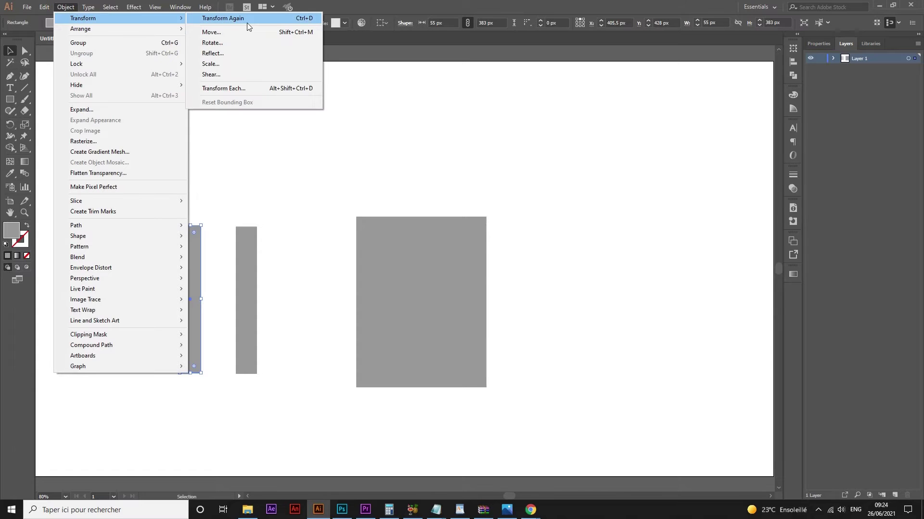
click(246, 19)
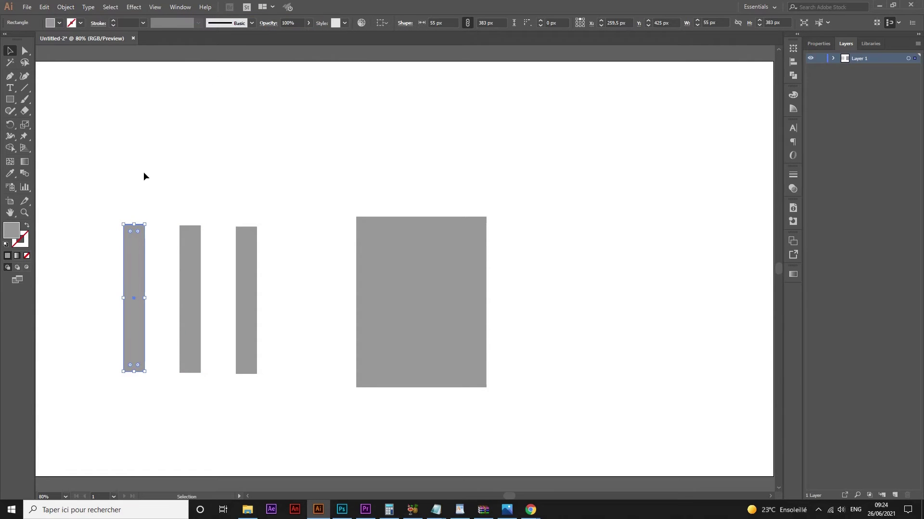
drag(297, 186, 121, 404)
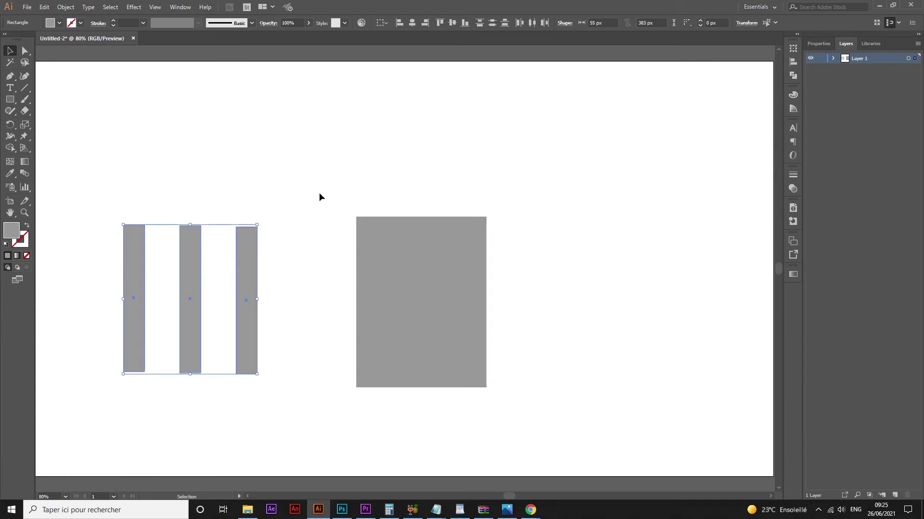
click(453, 23)
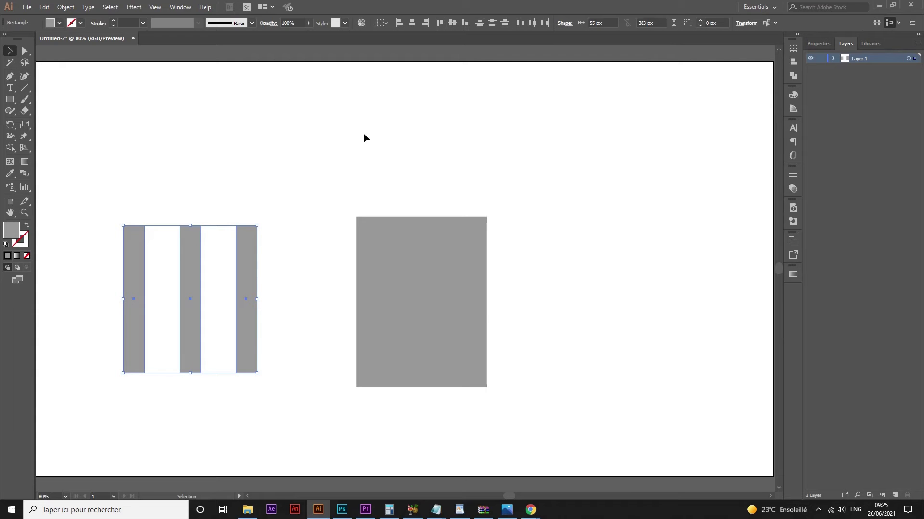
Give the body rectangle a dark grey fill swatch and select the three light bars.
click(397, 259)
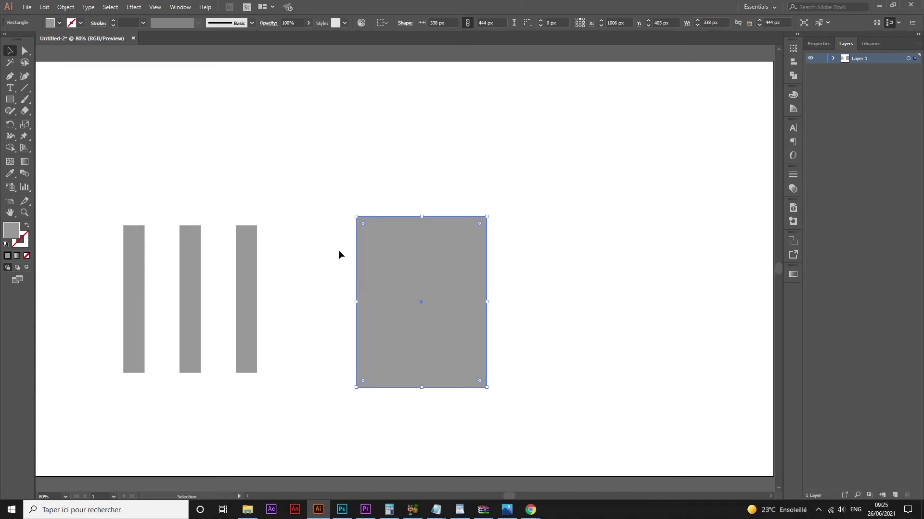
click(59, 23)
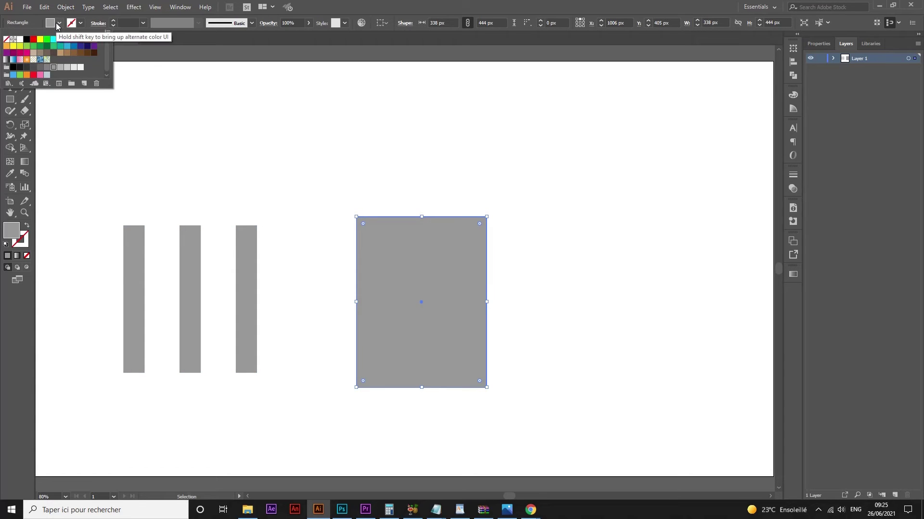
click(40, 67)
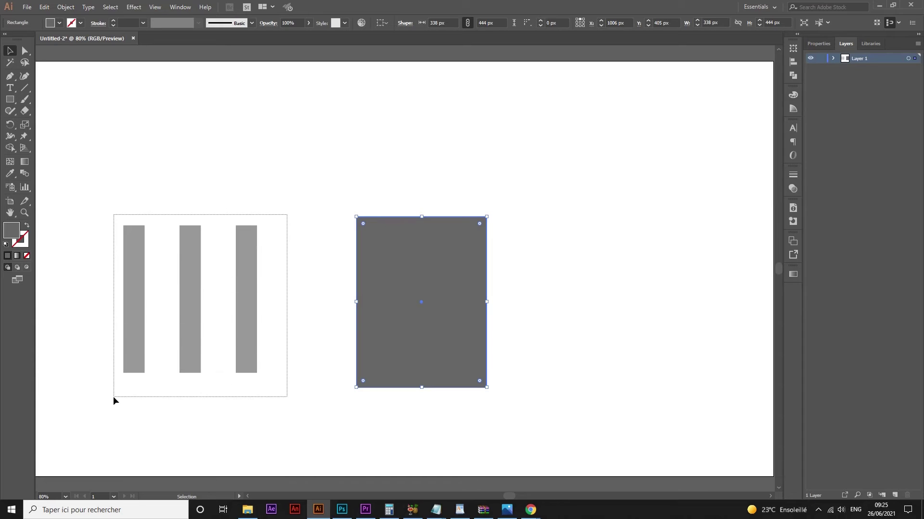
drag(234, 249, 113, 397)
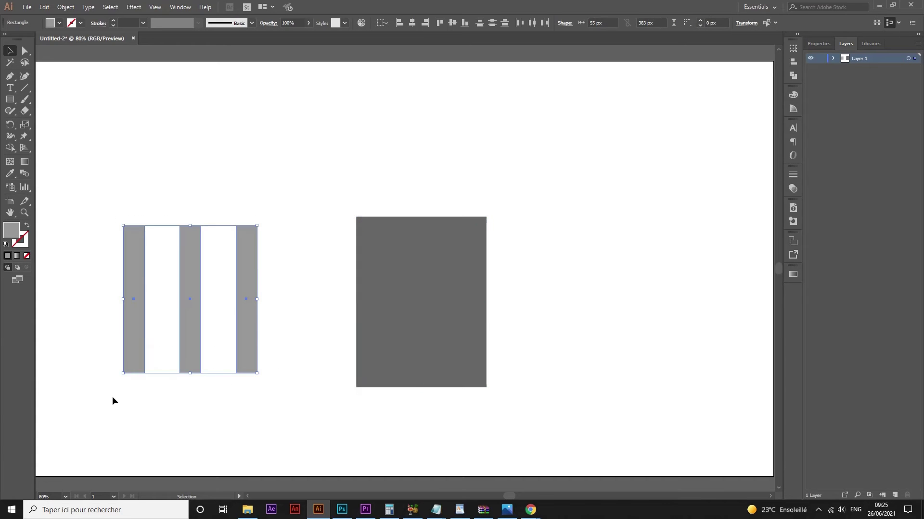
Group the three bars, move them onto the dark body and scale to about 278 × 307 px.
right_click(190, 278)
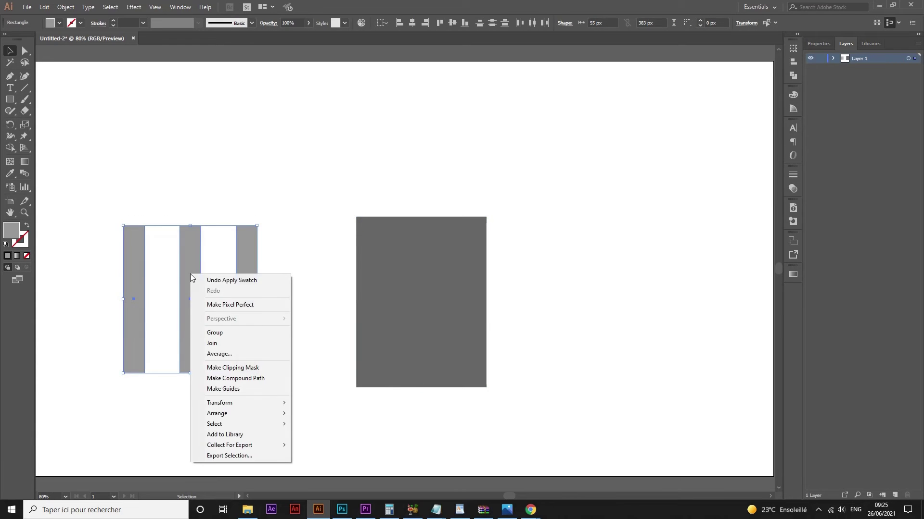
click(236, 332)
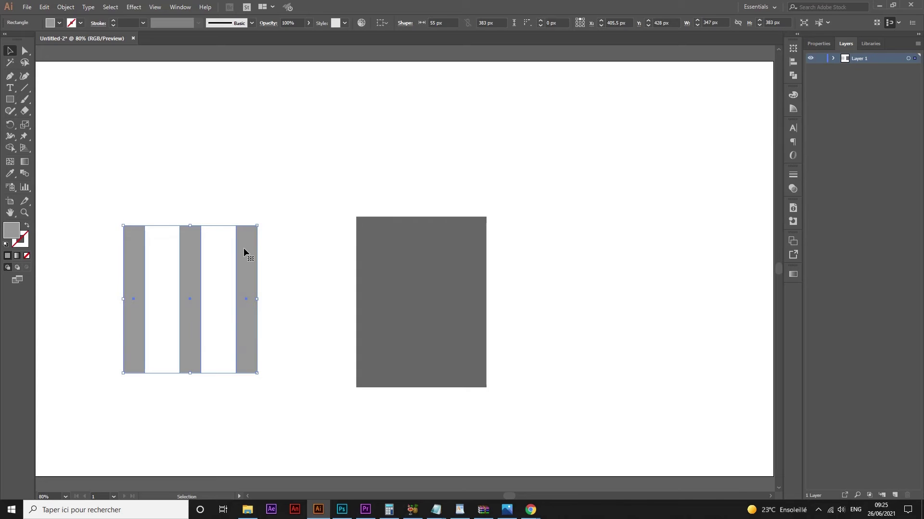
mouse_move(244, 249)
mouse_down()
mouse_move(486, 255)
mouse_move(468, 249)
mouse_move(462, 263)
mouse_up()
drag(449, 298, 462, 277)
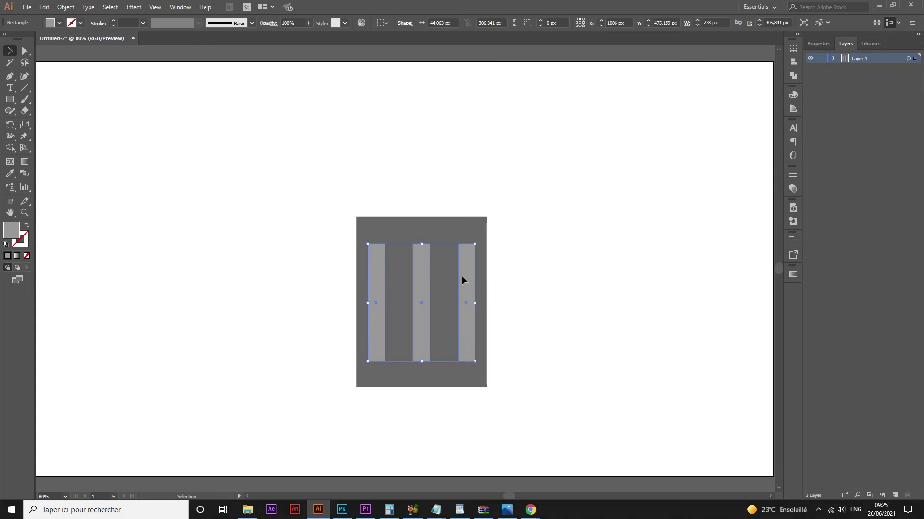
click(530, 258)
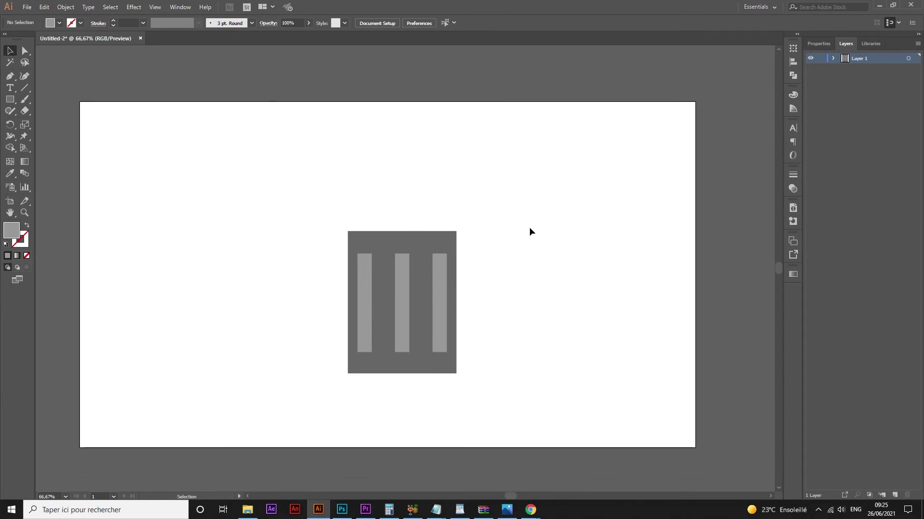
Draw a 346 × 54 px lid rectangle spanning the top of the dark body.
key(ctrl+1)
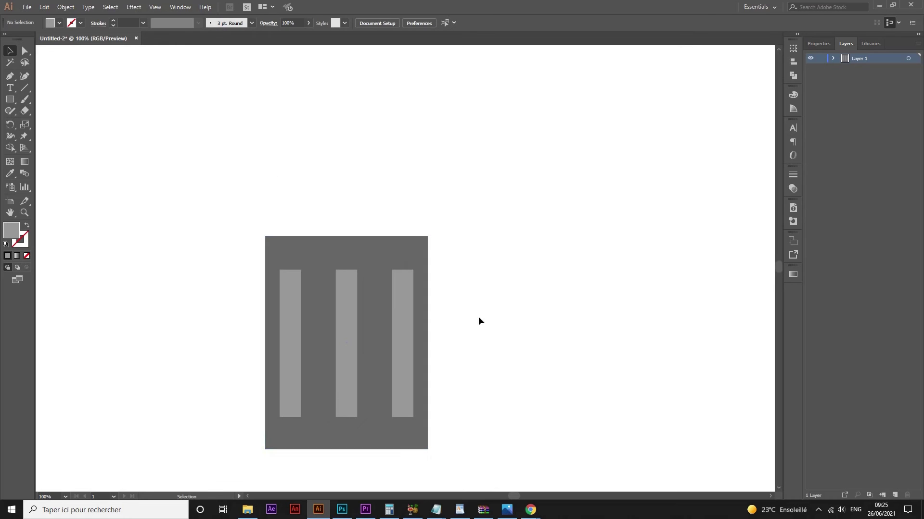
alt+scroll(252, 278, down, 1)
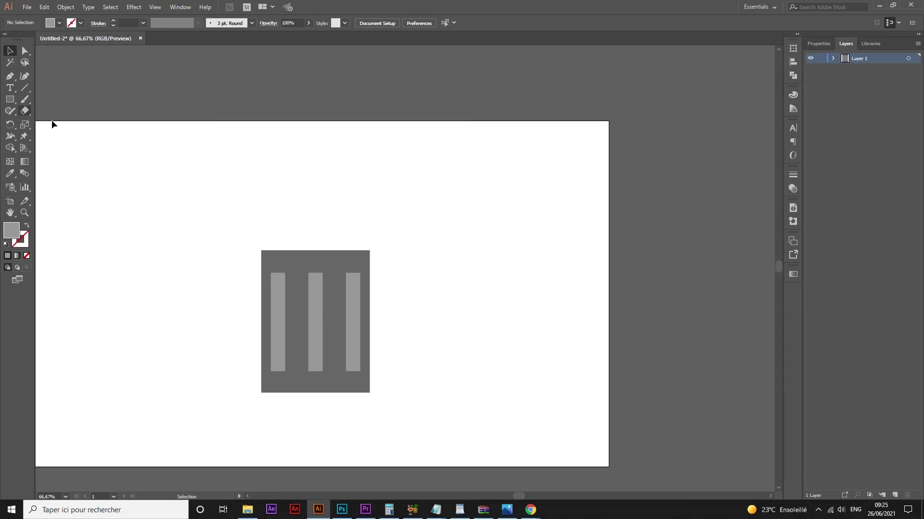
click(10, 99)
drag(260, 250, 371, 234)
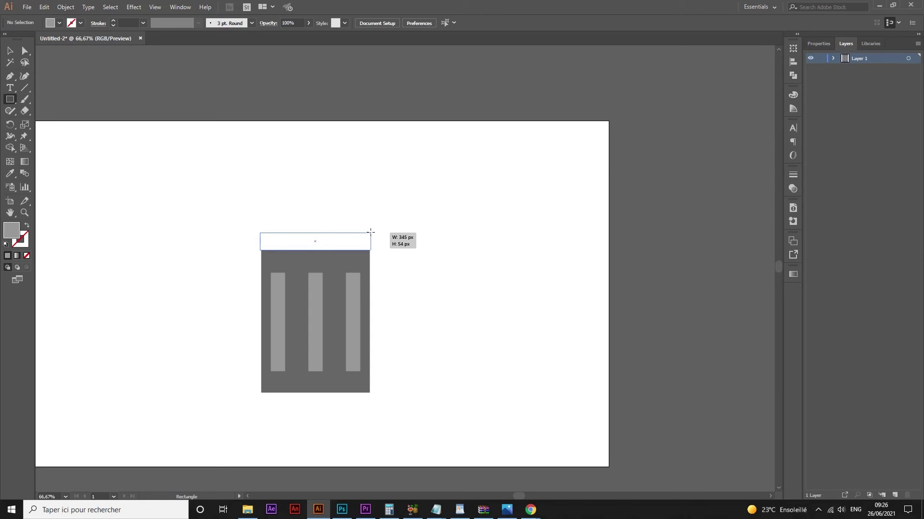
drag(370, 234, 371, 232)
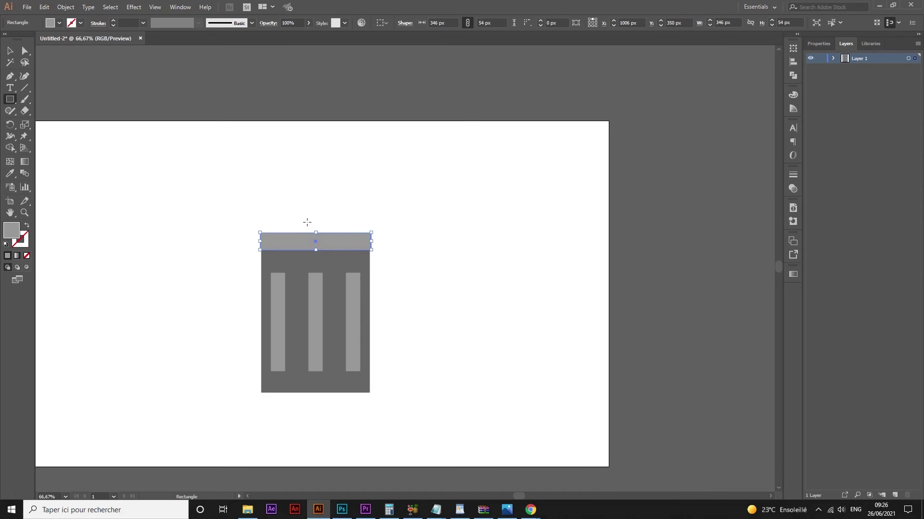
scroll(307, 223, up, 1)
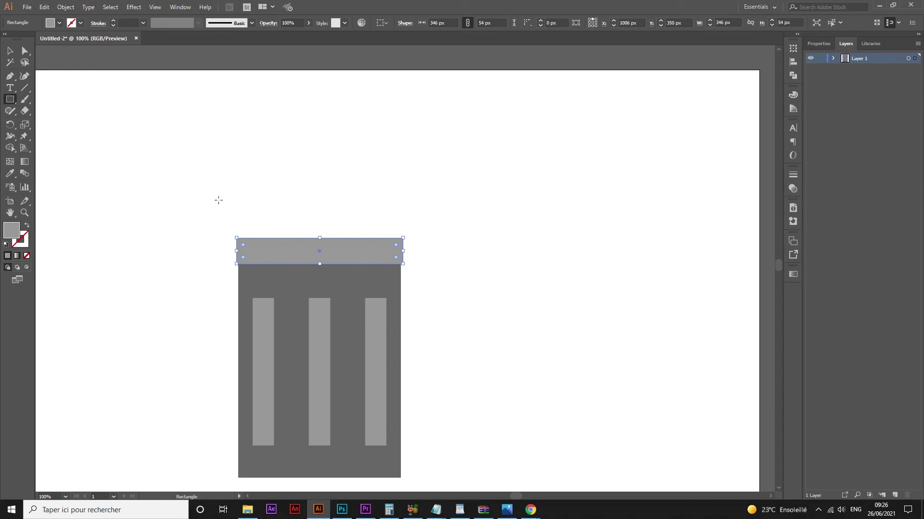
Give the lid the body's dark grey fill with the Eyedropper.
click(10, 173)
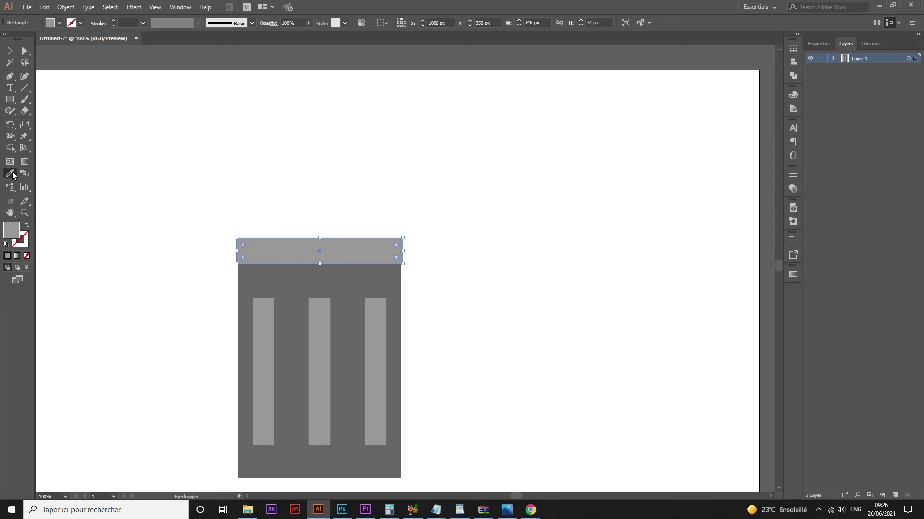
click(325, 287)
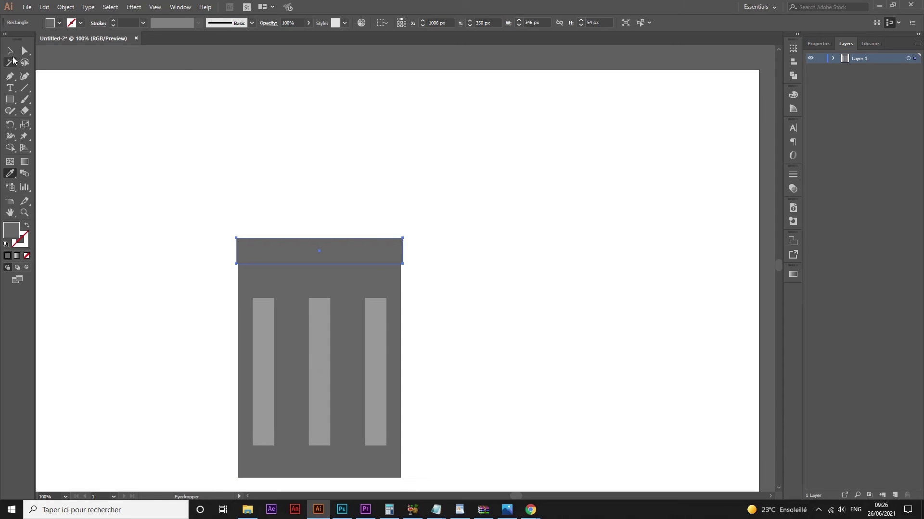
click(11, 52)
Draw a 132 × 40 px handle above the lid, colour it light grey, and send it to back.
click(10, 99)
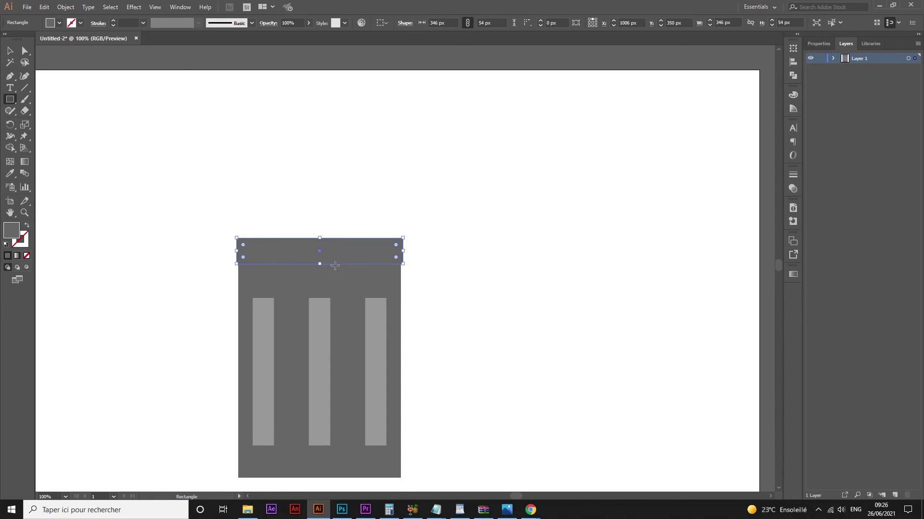
drag(288, 227, 352, 247)
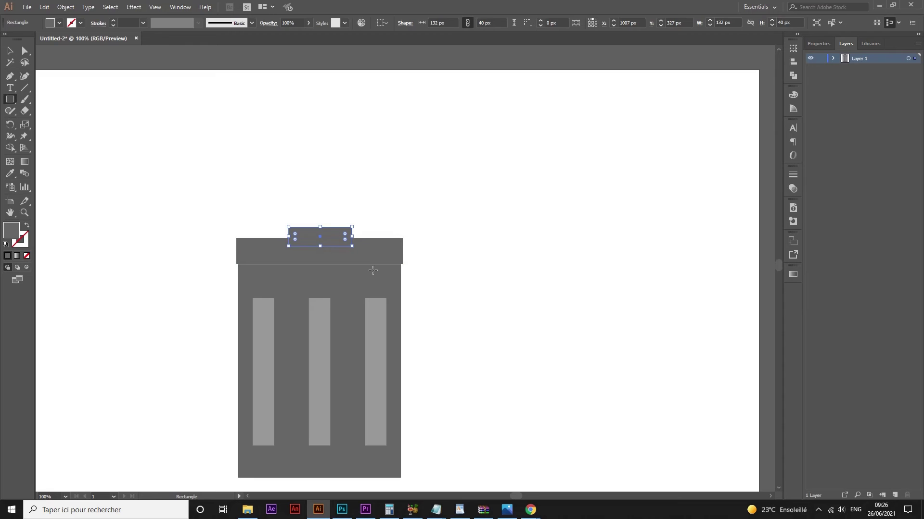
click(10, 173)
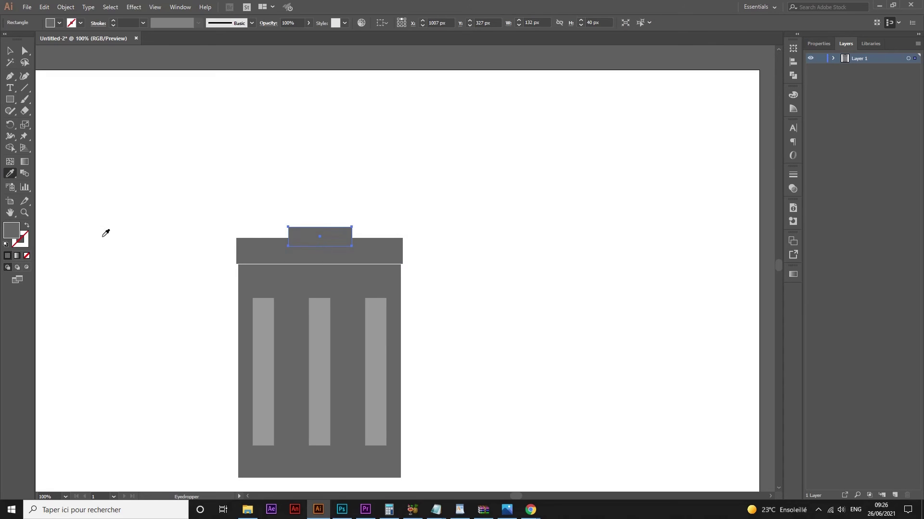
click(272, 316)
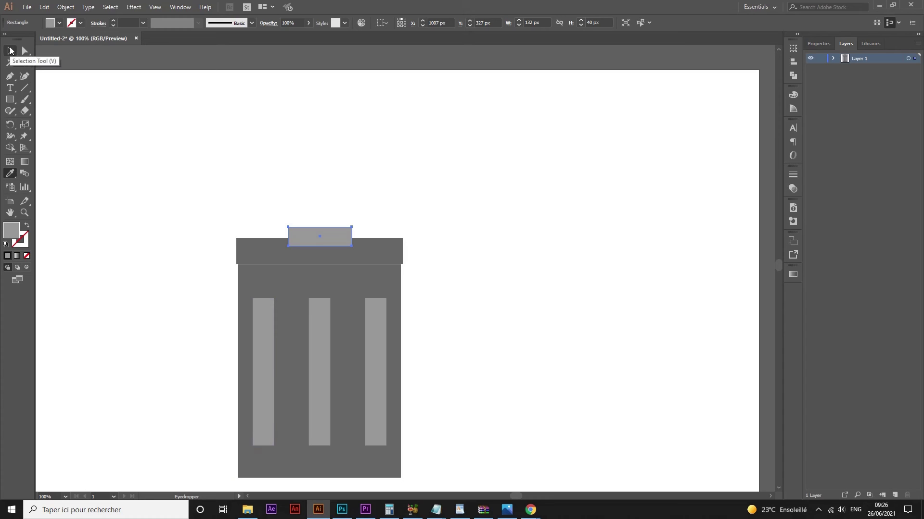
click(10, 50)
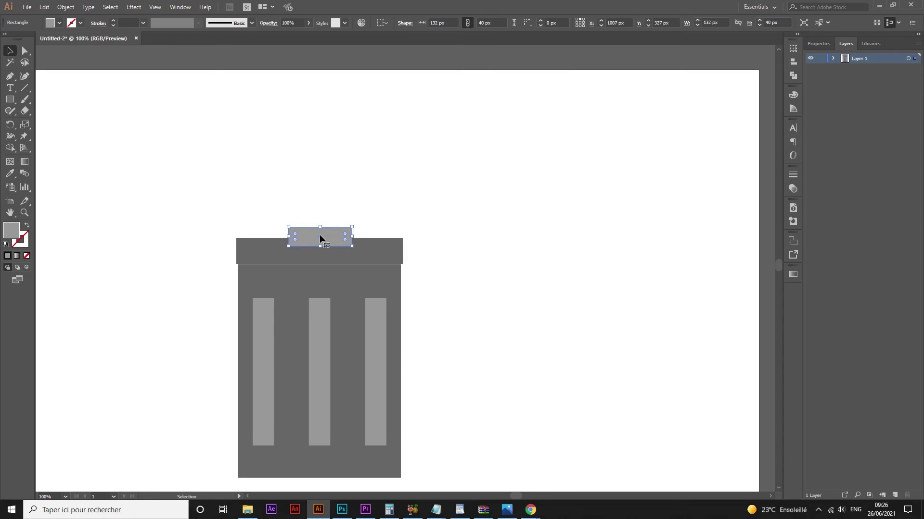
right_click(333, 242)
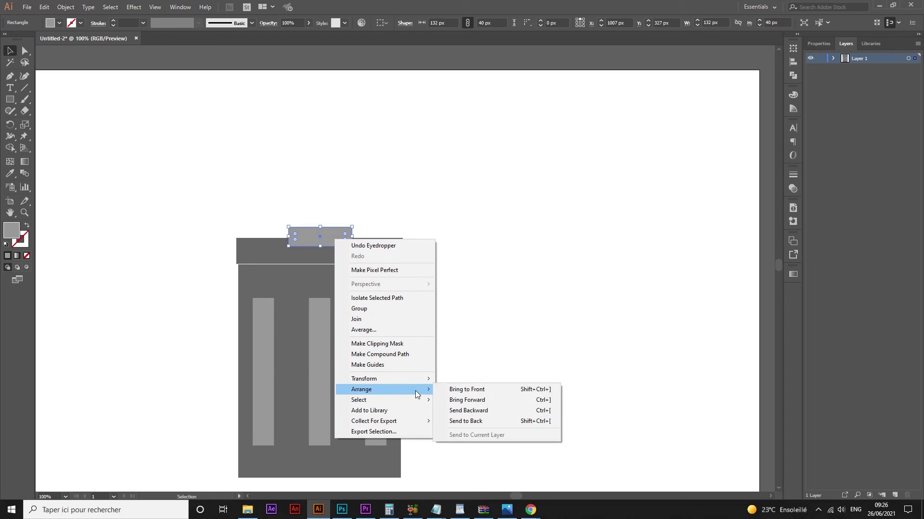
mouse_move(361, 389)
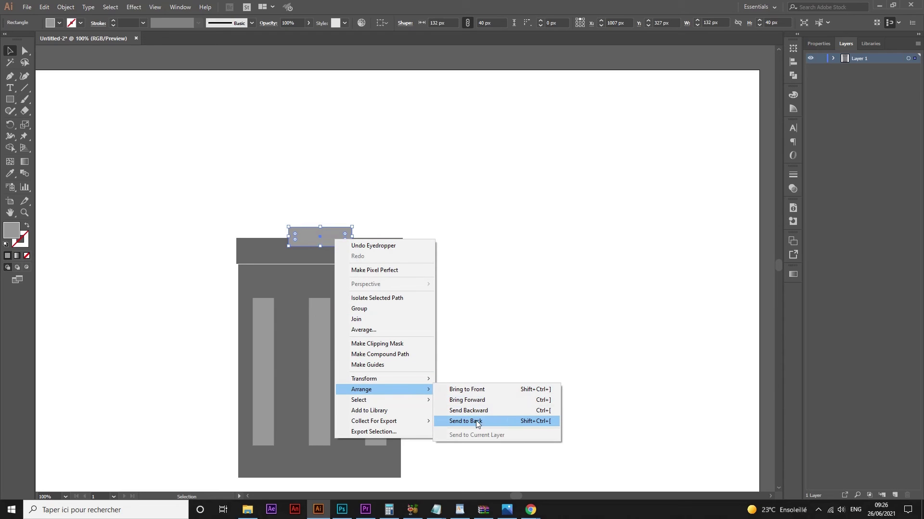
click(477, 423)
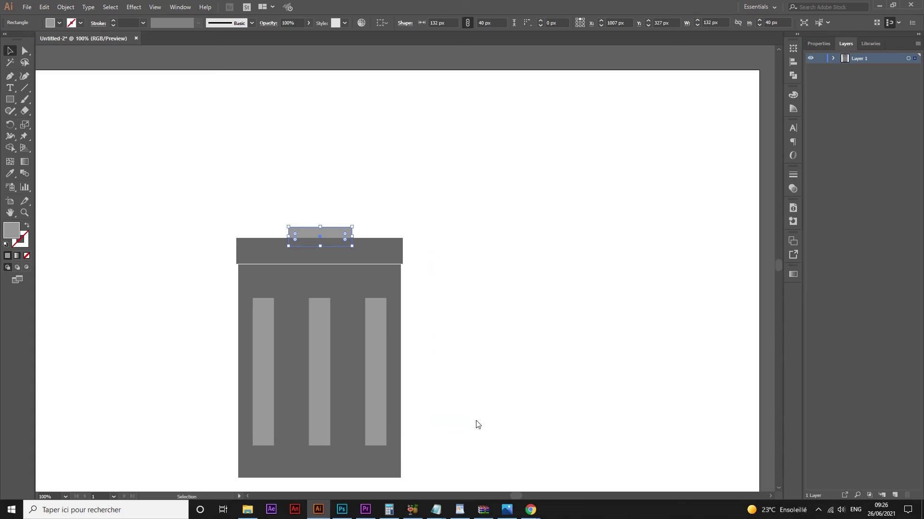
click(424, 221)
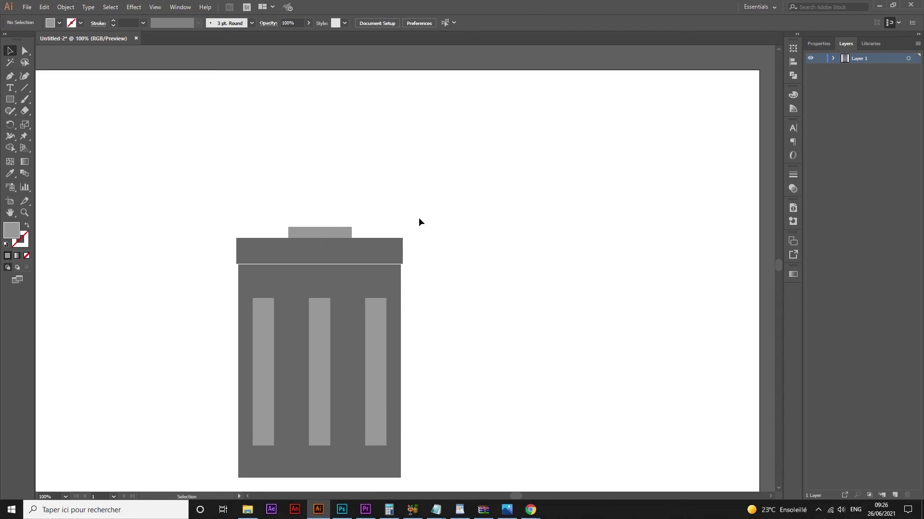
Resize the handle to about 172 × 52 px and centre it horizontally on the lid.
mouse_move(371, 213)
mouse_down()
mouse_move(305, 214)
mouse_move(345, 234)
mouse_move(367, 227)
mouse_up()
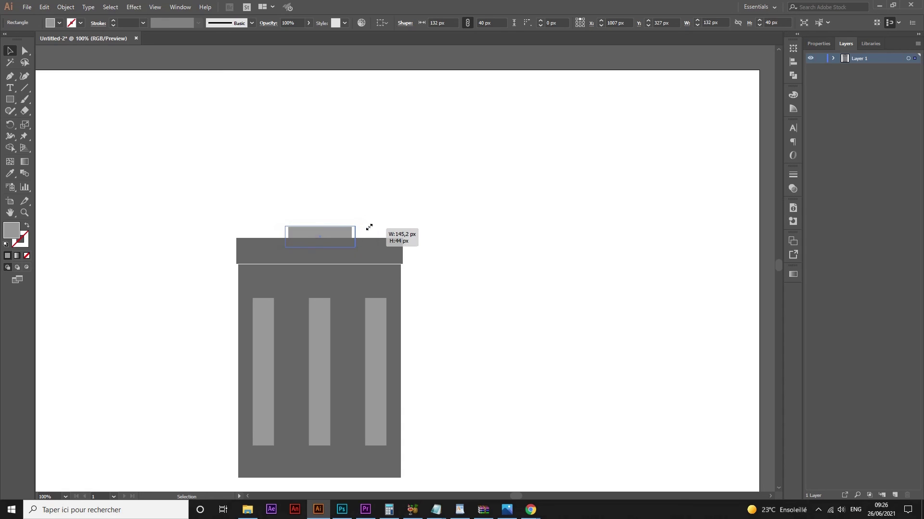
drag(367, 226, 374, 227)
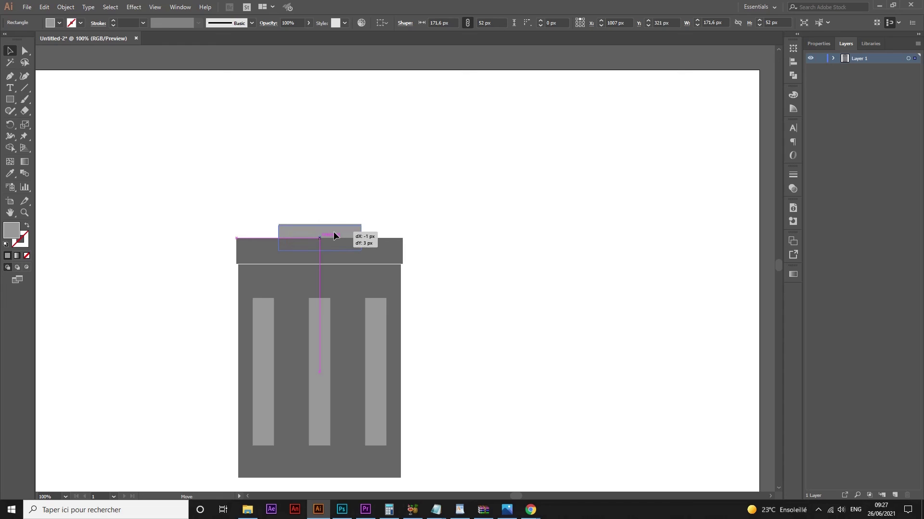
drag(334, 235, 334, 235)
click(344, 199)
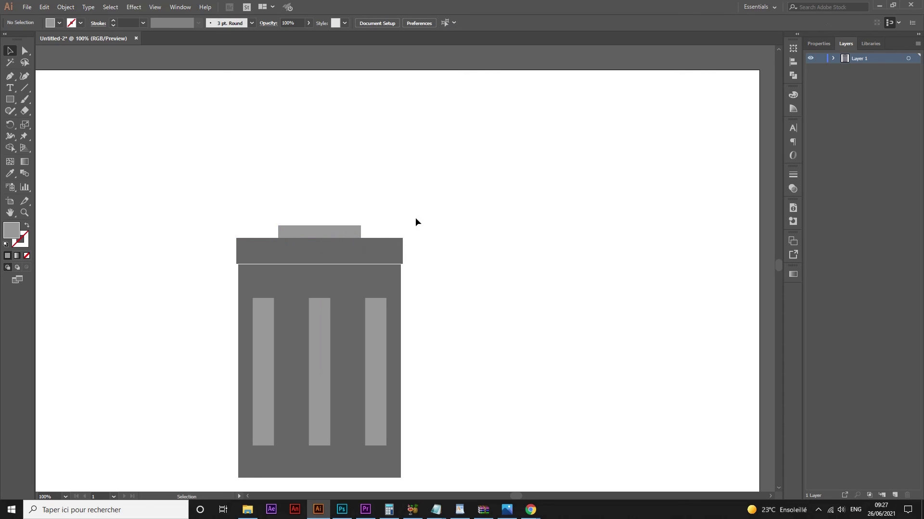
drag(416, 219, 236, 254)
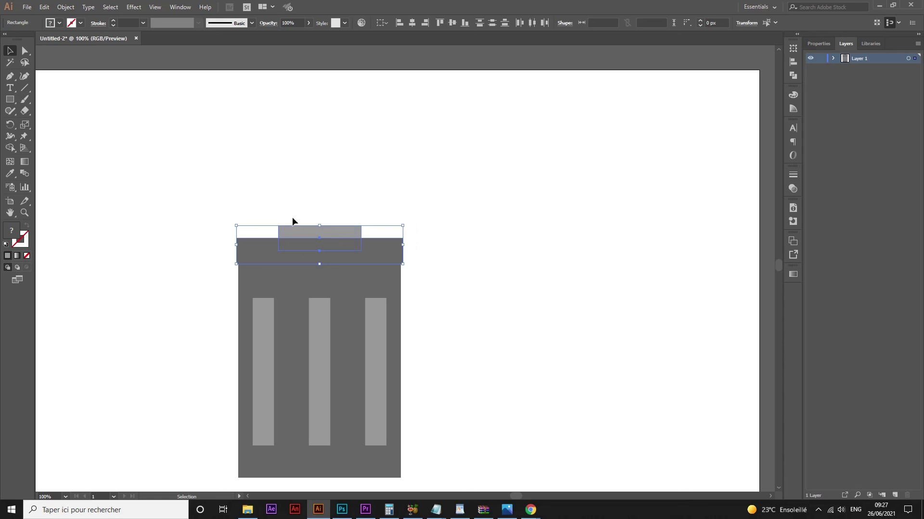
click(411, 23)
Rotate the lid and handle clockwise and shift them up-right so the bin looks open.
drag(408, 221, 418, 238)
mouse_move(374, 260)
mouse_down()
mouse_move(428, 229)
mouse_move(390, 243)
mouse_up()
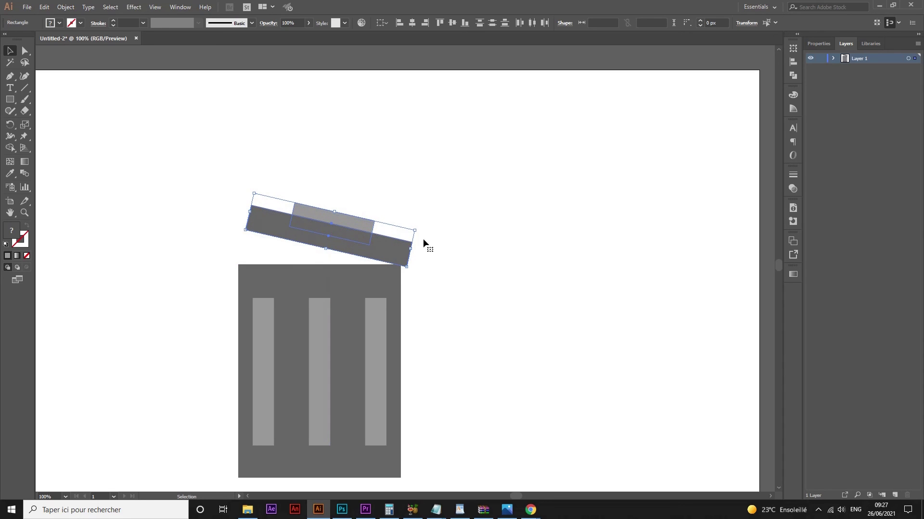
click(456, 215)
scroll(408, 242, down, 1)
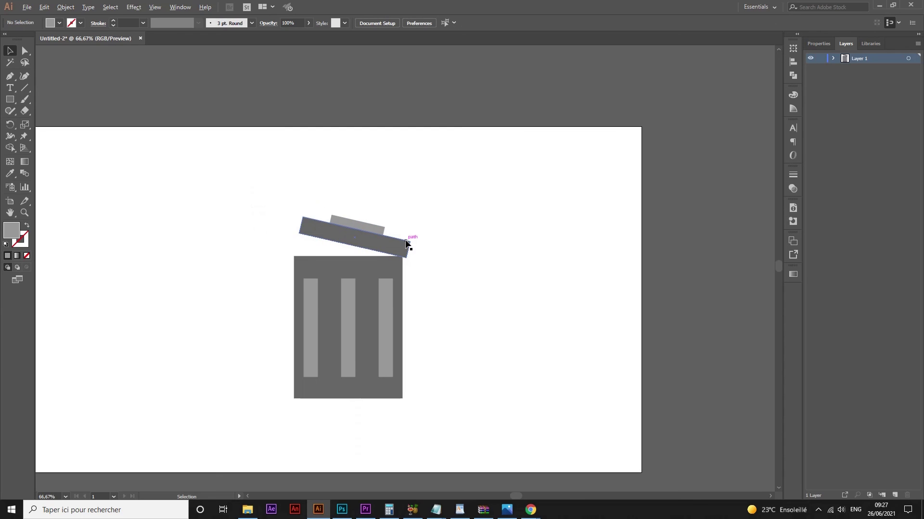